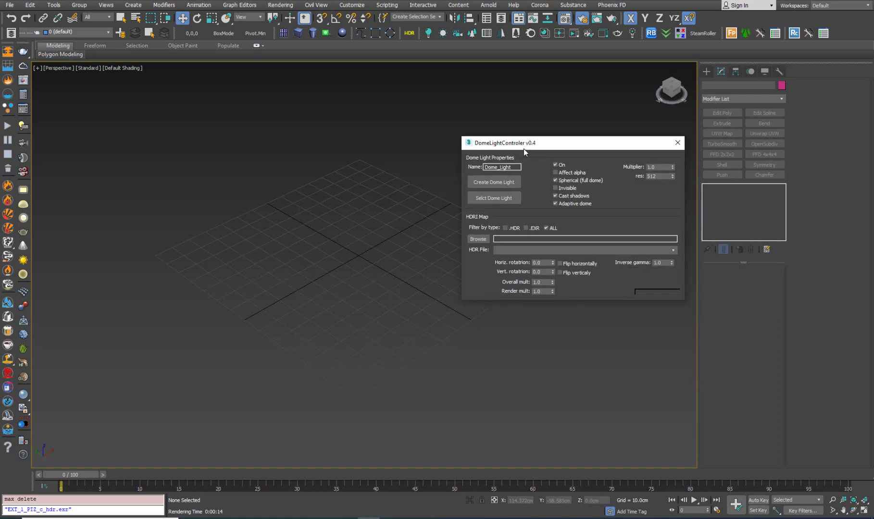
# - Move the DomeLightController v0.4 window up and to the left, leaving its settings unchanged
pyautogui.click(387, 5)
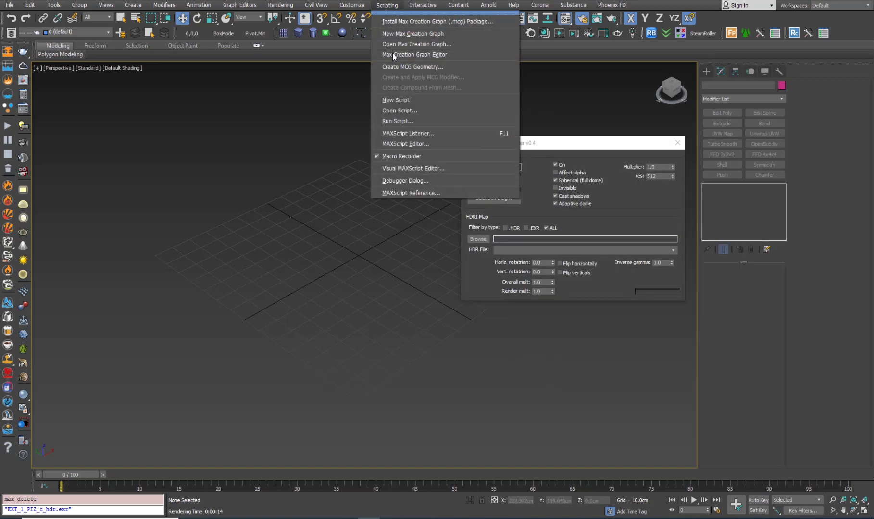
pyautogui.click(641, 298)
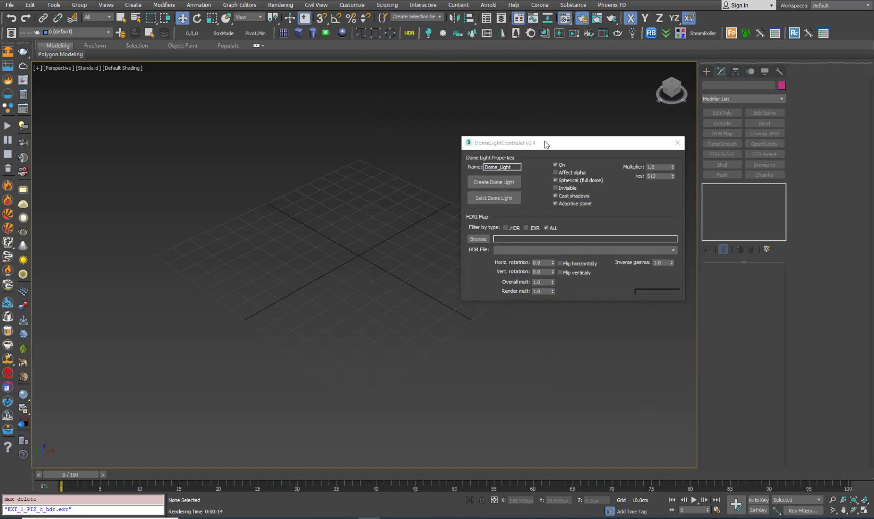
pyautogui.moveTo(545, 143); pyautogui.dragTo(503, 94)
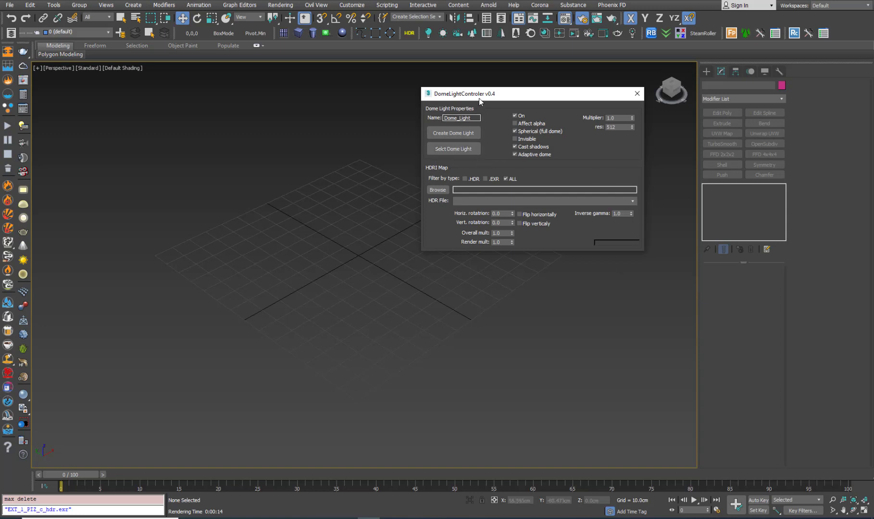
# - Create a dome light from DomeLightController and tick the Spherical (full dome) option
pyautogui.moveTo(526, 307); pyautogui.dragTo(447, 332, button='middle')
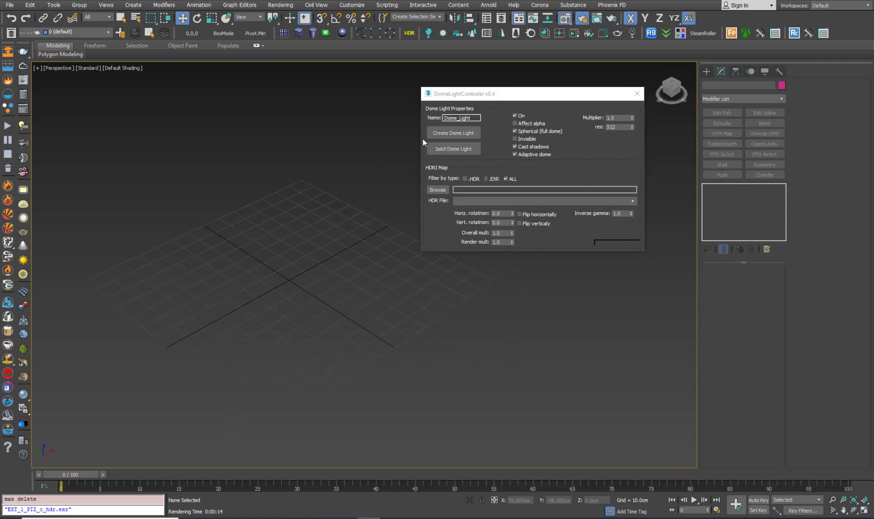
pyautogui.click(463, 134)
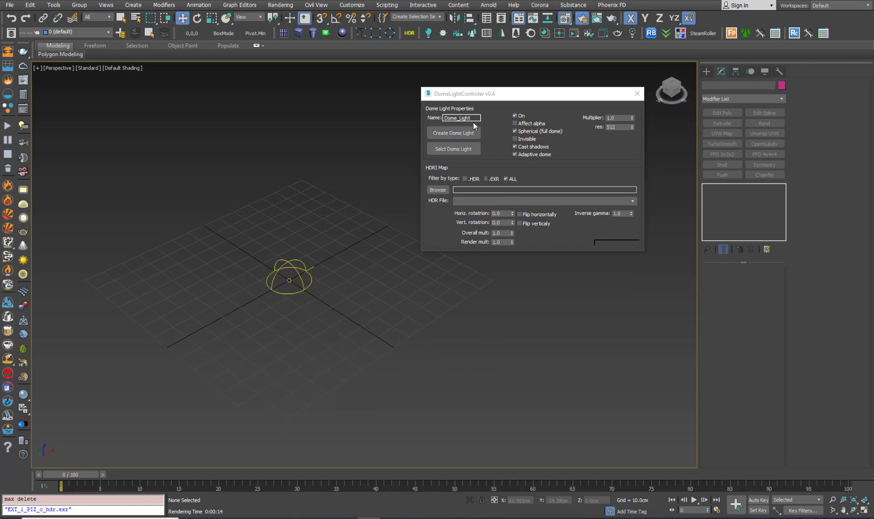
pyautogui.click(475, 120)
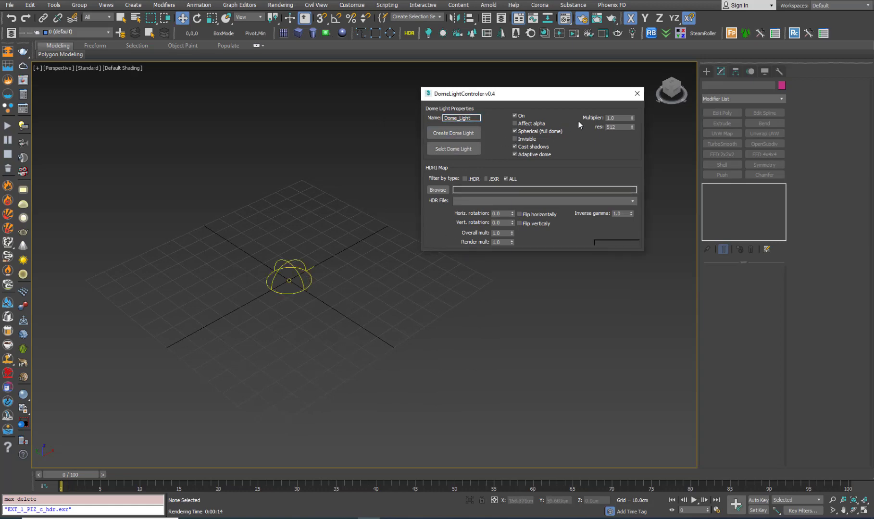
pyautogui.click(514, 128)
# - Set the HDRI folder to Desktop\Dan and keep ext_sola_beach_2015.hdr as the HDR file
pyautogui.click(440, 193)
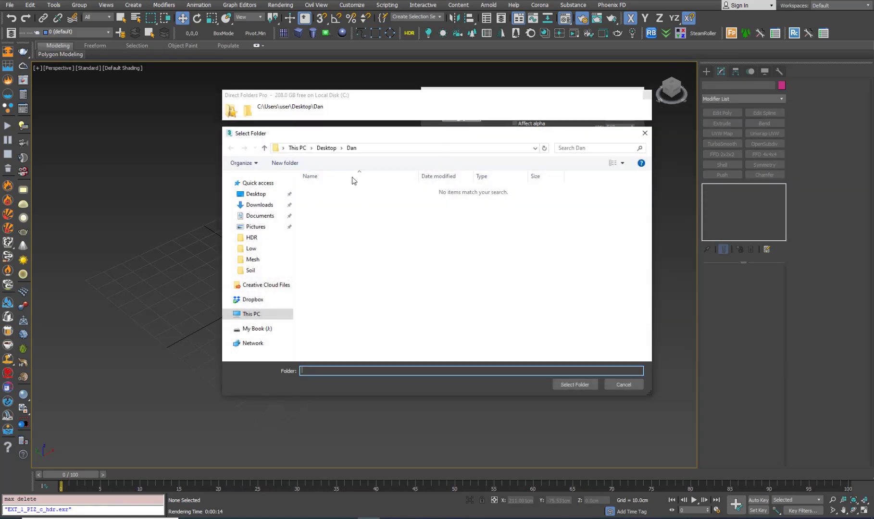
pyautogui.click(571, 383)
pyautogui.click(562, 202)
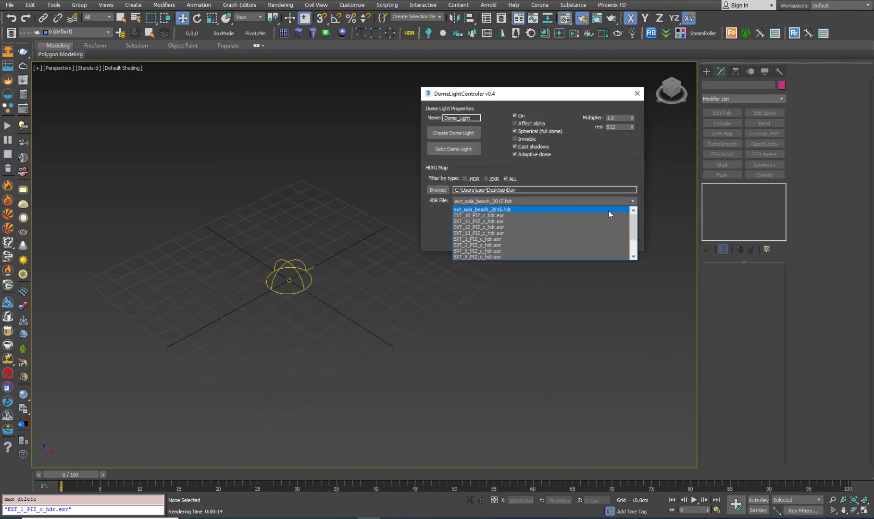
pyautogui.moveTo(631, 222); pyautogui.dragTo(630, 234)
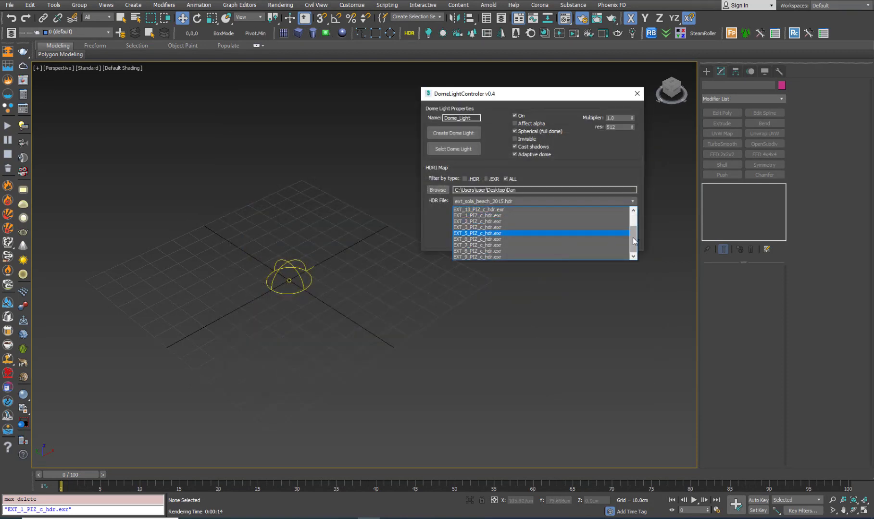
pyautogui.scroll(2, 633, 238)
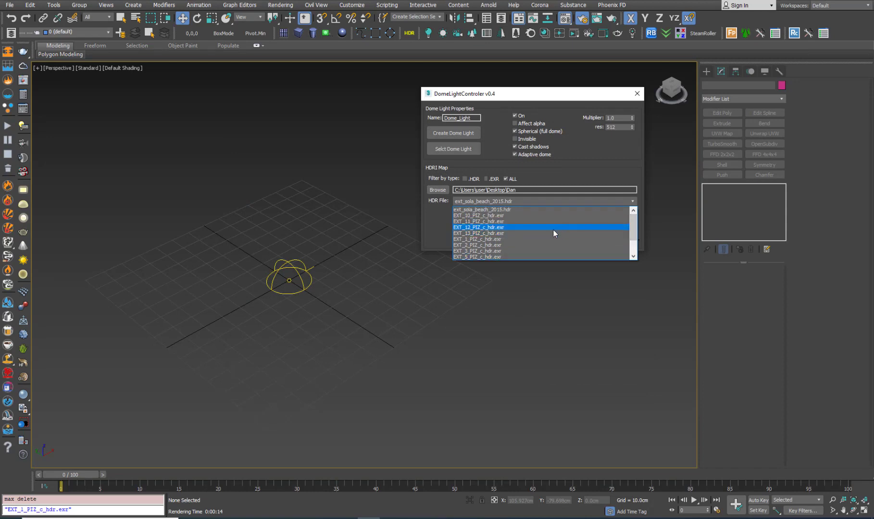
pyautogui.click(558, 181)
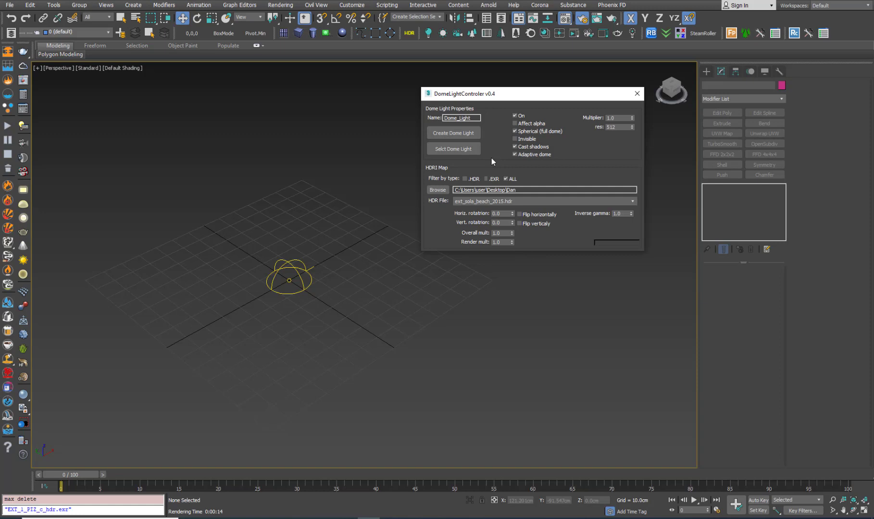
# - Unhide all objects to reveal the rock and start an interactive V-Ray render
pyautogui.rightClick(375, 273)
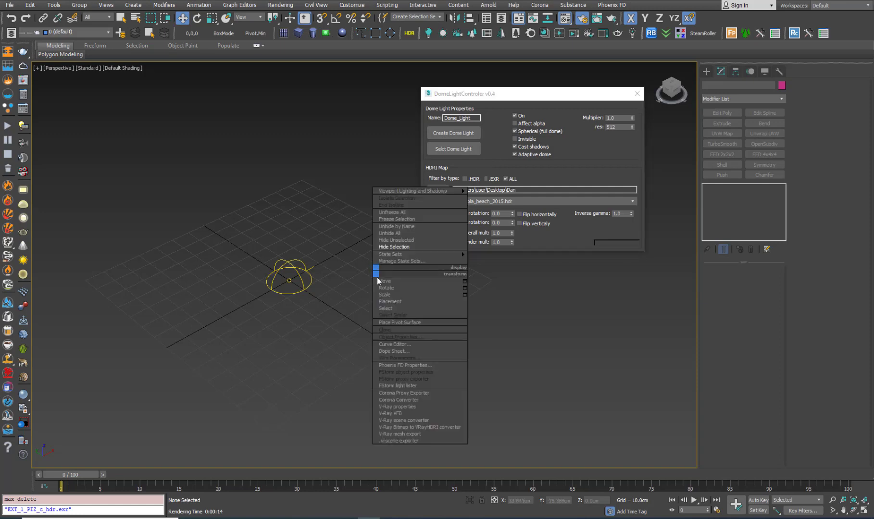
pyautogui.click(412, 233)
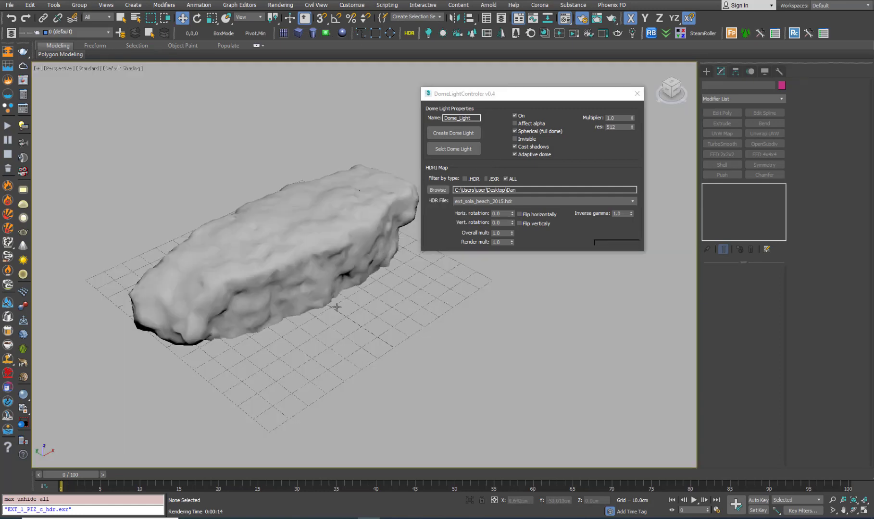
pyautogui.hotkey('shift', 'q')
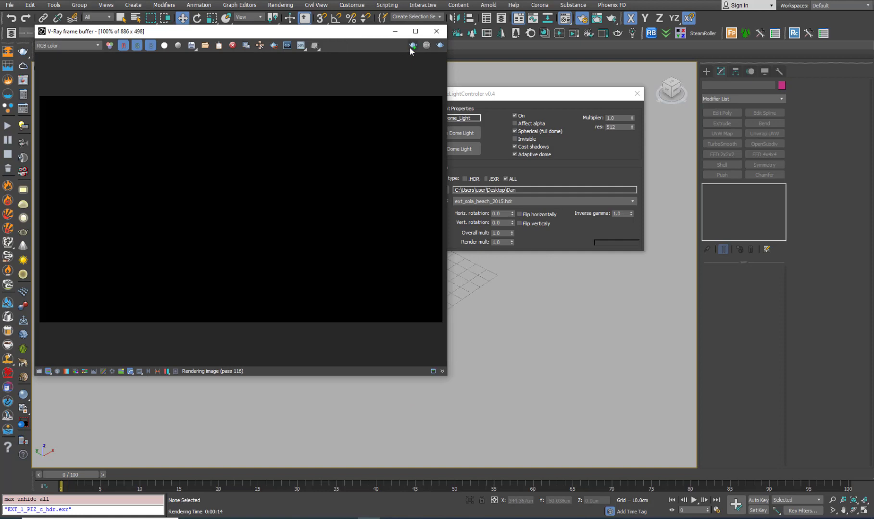
pyautogui.click(411, 46)
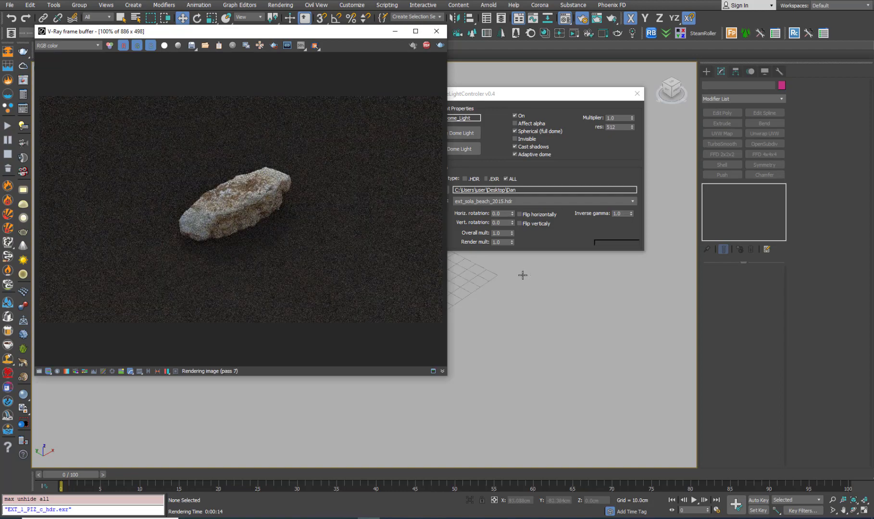
pyautogui.moveTo(530, 347); pyautogui.dragTo(533, 308, button='middle')
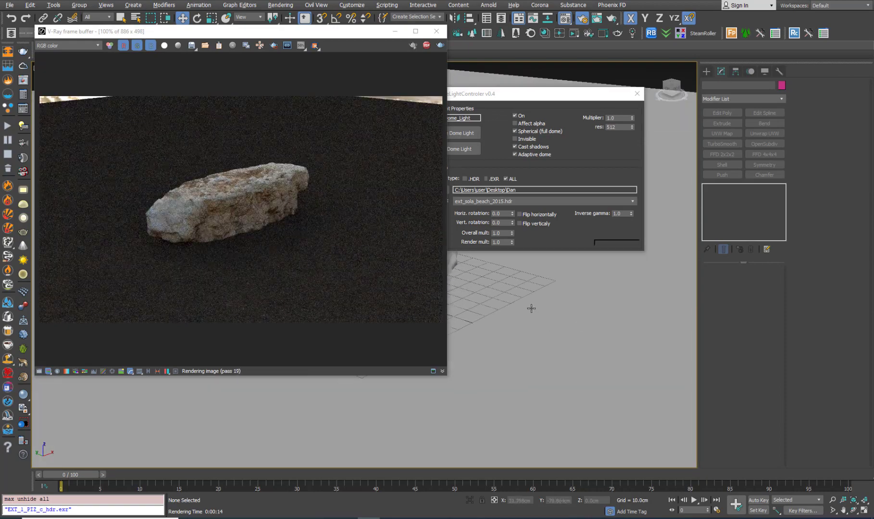
pyautogui.moveTo(546, 99); pyautogui.dragTo(679, 86)
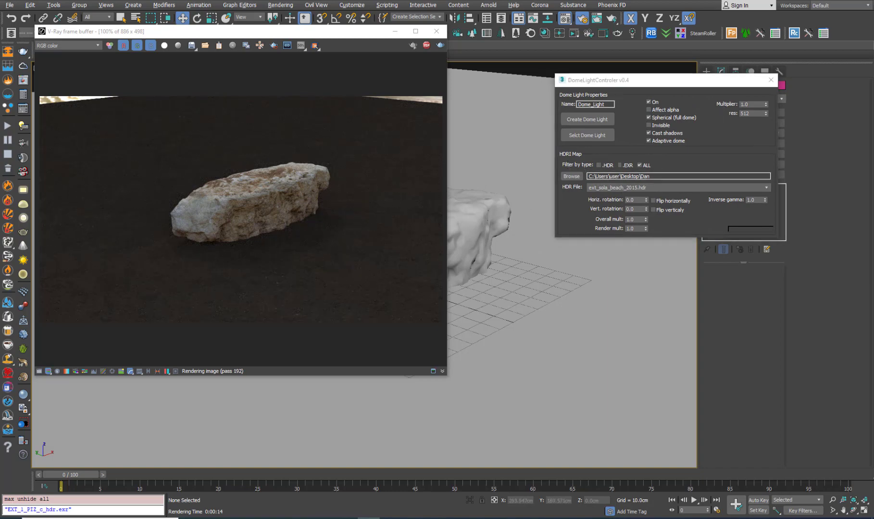
# - Inspect the VRayHDRI map in the Material Editor, then close the editor
pyautogui.press('m')
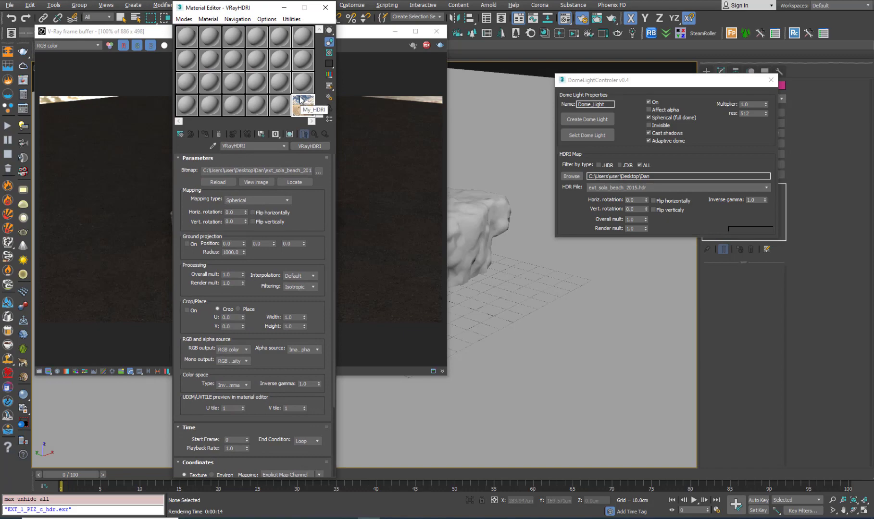
pyautogui.moveTo(260, 12); pyautogui.dragTo(249, 12)
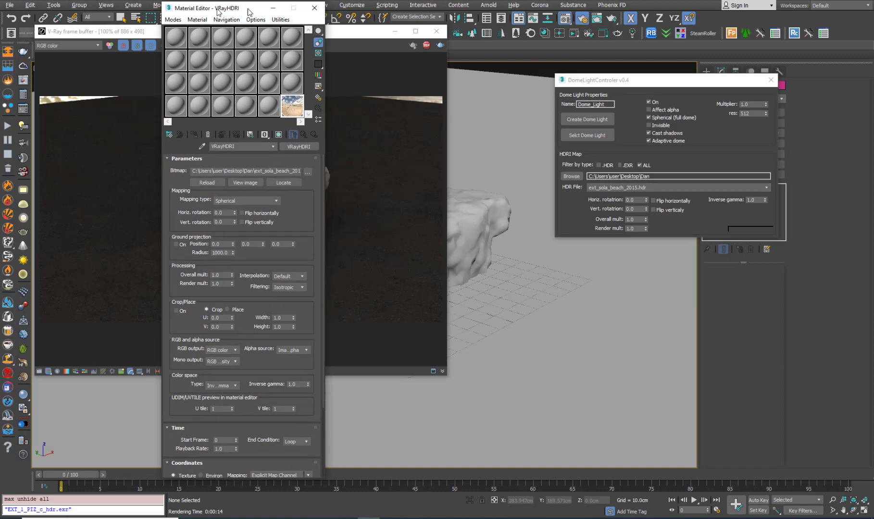
pyautogui.press('m')
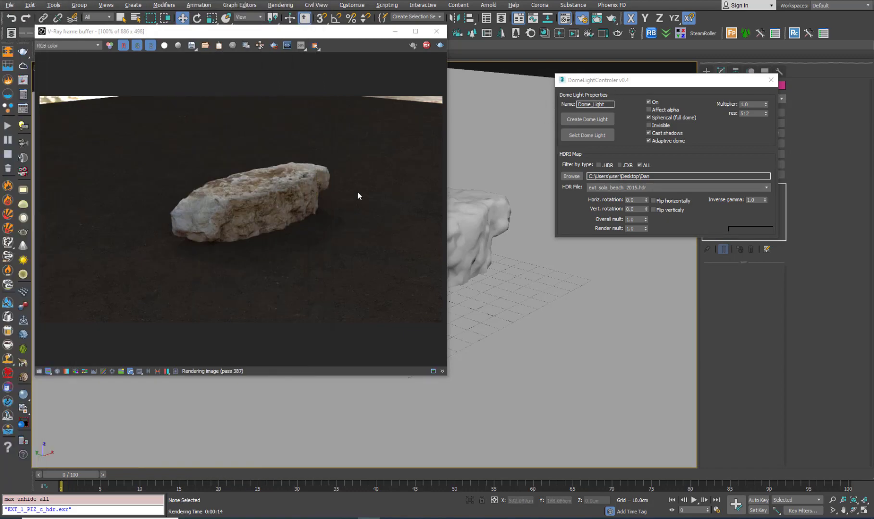
# - Set the dome light multiplier to 10, then lower it to 5
pyautogui.click(752, 104)
pyautogui.write('10')
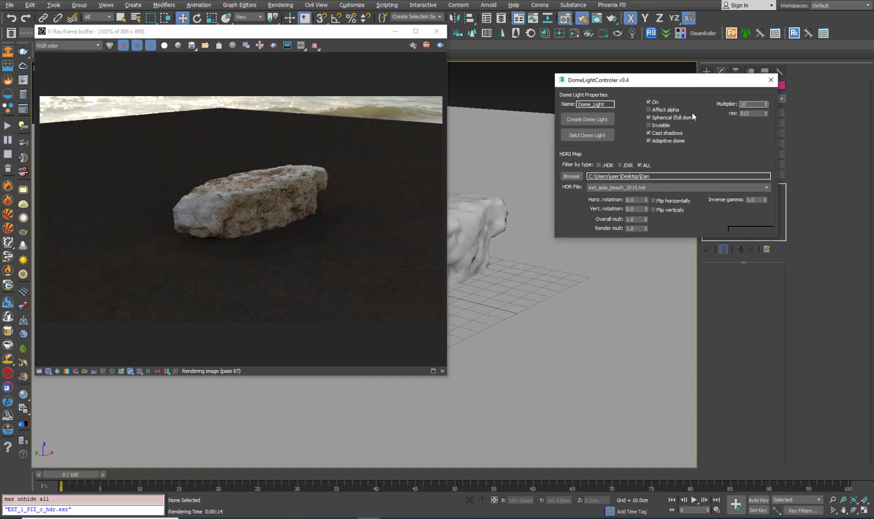
pyautogui.press('Return')
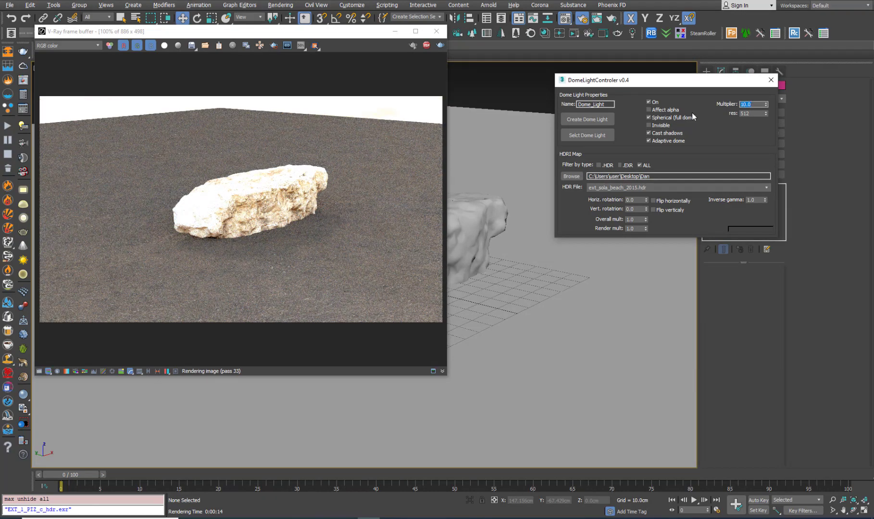
pyautogui.write('5')
pyautogui.press('Return')
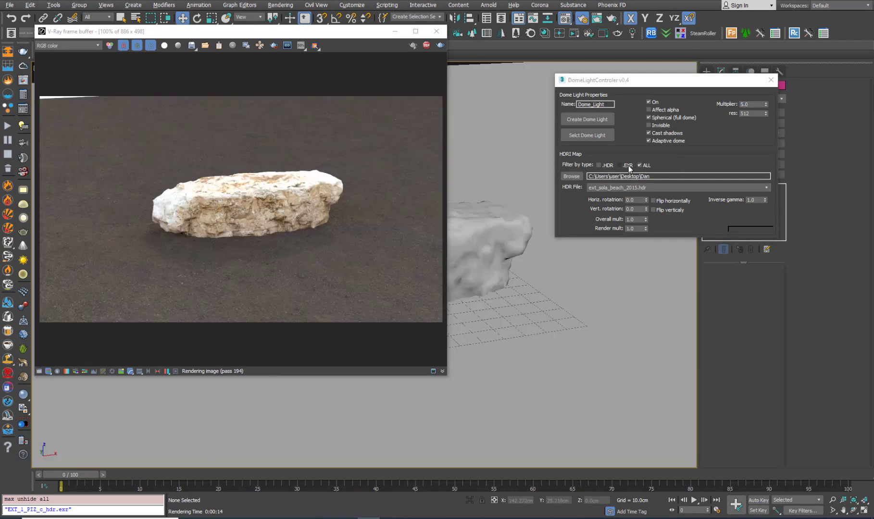
# - Reset the HDRI file filter to ALL and choose EXT_1_PIZ_c_hdr.exr as the map
pyautogui.click(606, 165)
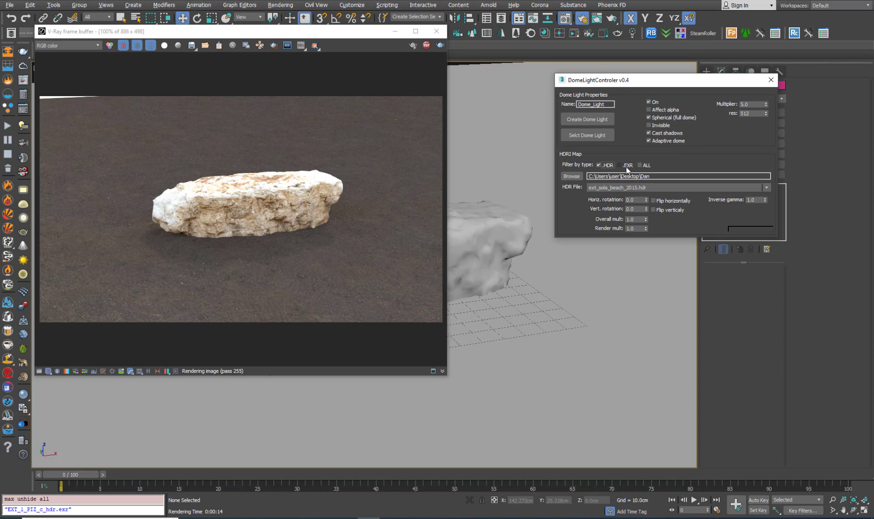
pyautogui.click(646, 166)
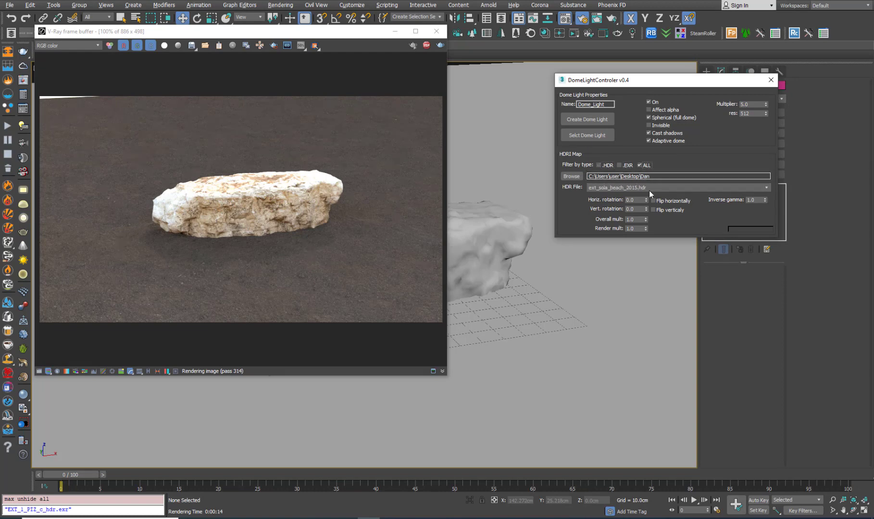
pyautogui.click(645, 187)
pyautogui.click(625, 226)
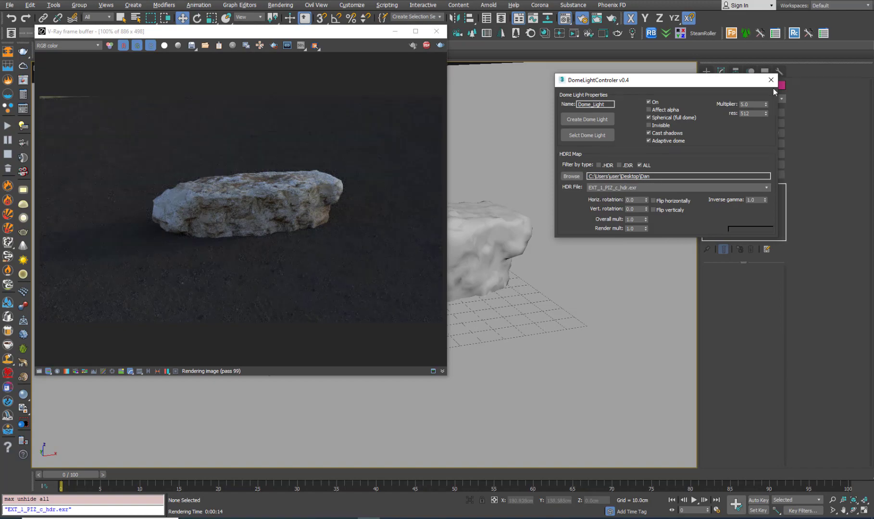
# - Raise the dome light multiplier to 10, then to 15
pyautogui.click(751, 104)
pyautogui.write('10')
pyautogui.press('Return')
pyautogui.keyDown('alt'); pyautogui.moveTo(488, 263); pyautogui.dragTo(526, 254, button='middle'); pyautogui.keyUp('alt')
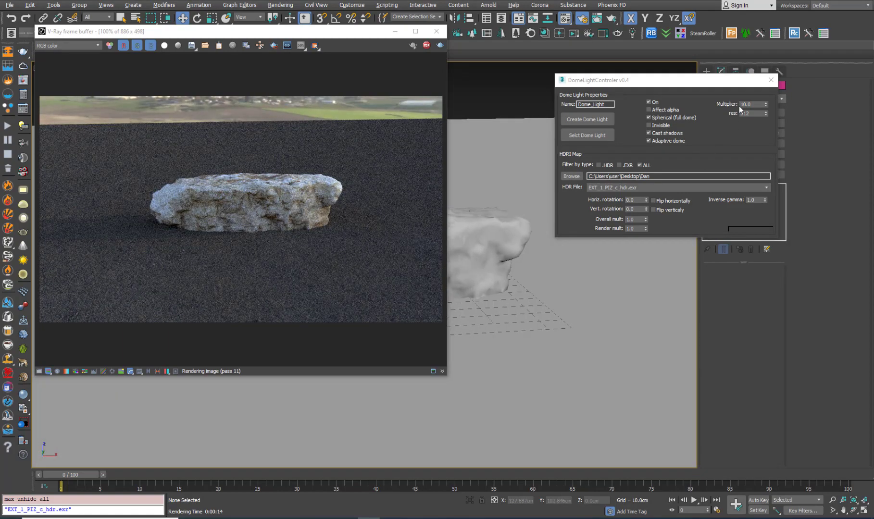
pyautogui.click(740, 105)
pyautogui.write('15')
pyautogui.press('Return')
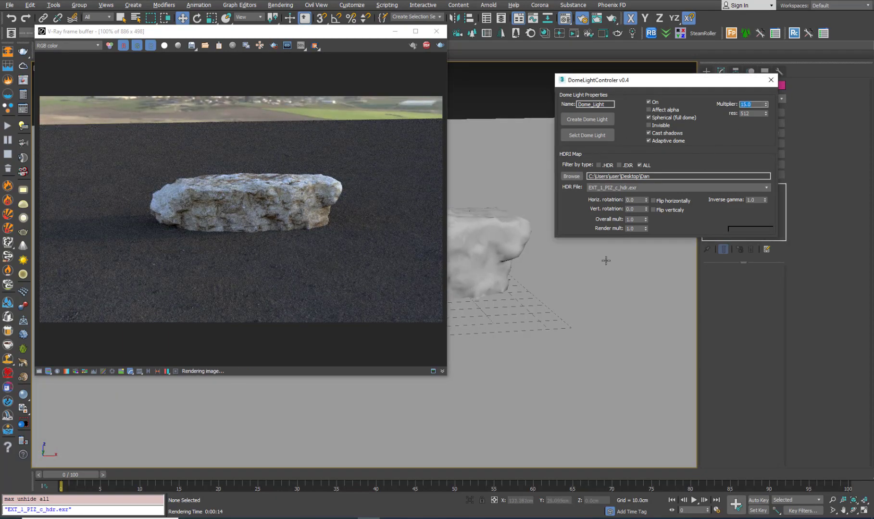
pyautogui.keyDown('alt'); pyautogui.moveTo(537, 289); pyautogui.dragTo(575, 256, button='middle'); pyautogui.keyUp('alt')
# - Set the HDRI horizontal rotation to 100 degrees, then to 180 degrees
pyautogui.click(635, 200)
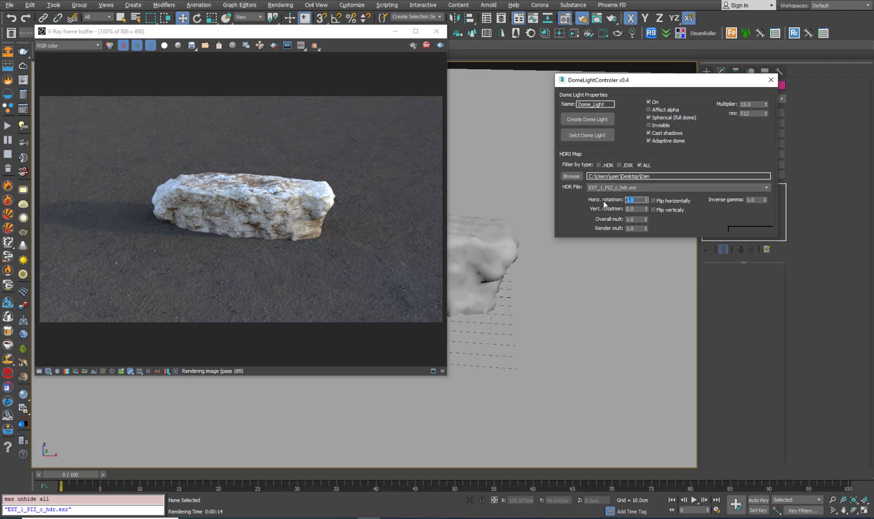
pyautogui.write('1')
pyautogui.write('00')
pyautogui.press('Return')
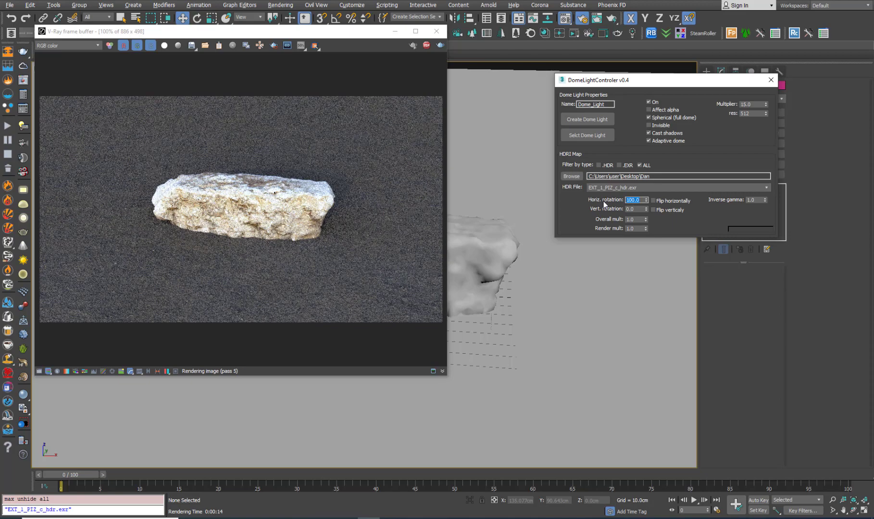
pyautogui.keyDown('alt'); pyautogui.moveTo(534, 245); pyautogui.dragTo(535, 277, button='middle'); pyautogui.keyUp('alt')
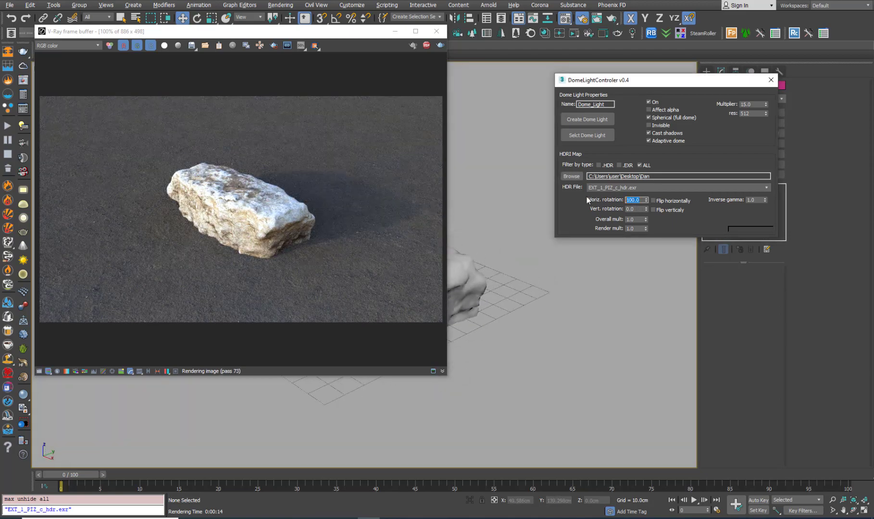
pyautogui.write('180')
pyautogui.press('Return')
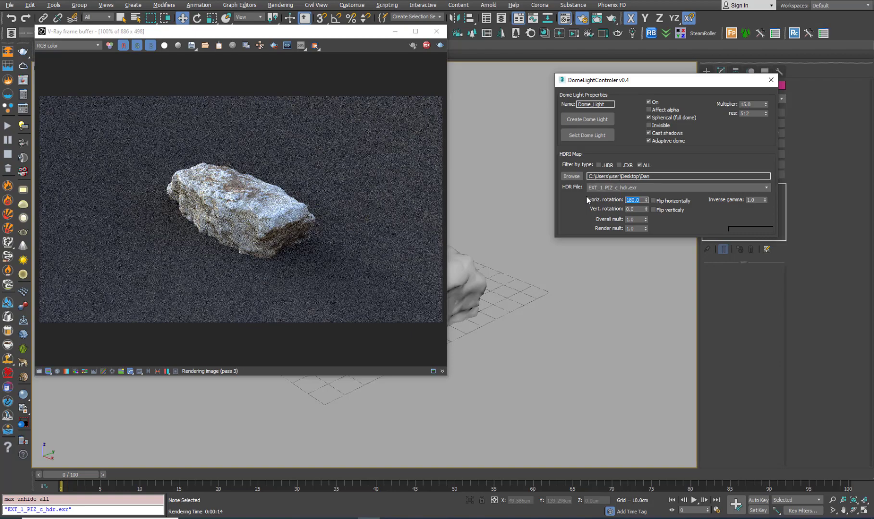
pyautogui.moveTo(585, 324)
pyautogui.keyDown('alt'); pyautogui.mouseDown(button='middle')
pyautogui.moveTo(590, 310)
pyautogui.moveTo(616, 314)
pyautogui.mouseUp(button='middle'); pyautogui.keyUp('alt')
# - Switch the dome light's HDRI to EXT_8_PIZ_c_hdr.exr
pyautogui.click(678, 188)
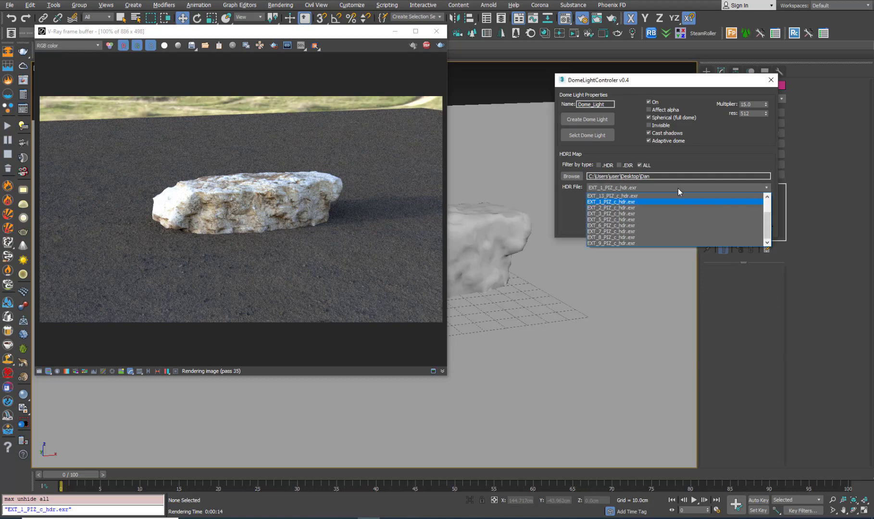
pyautogui.click(624, 237)
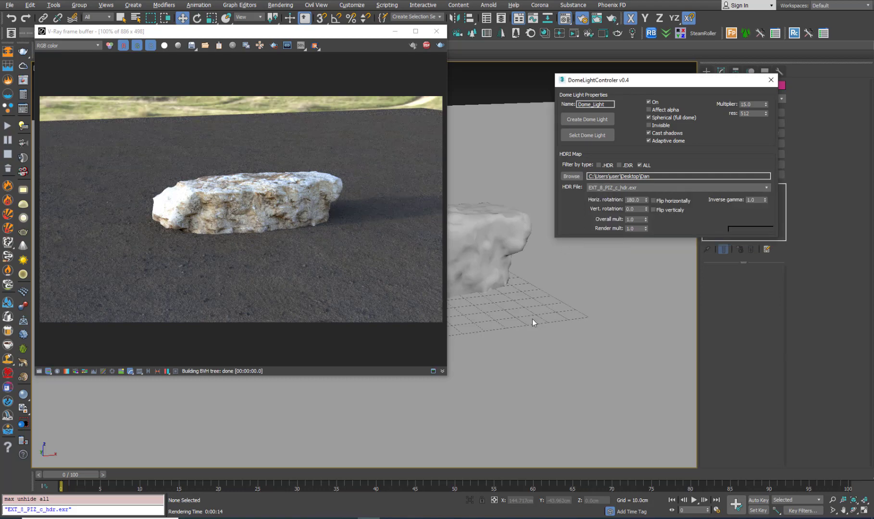
pyautogui.keyDown('alt'); pyautogui.moveTo(538, 315); pyautogui.dragTo(572, 293, button='middle'); pyautogui.keyUp('alt')
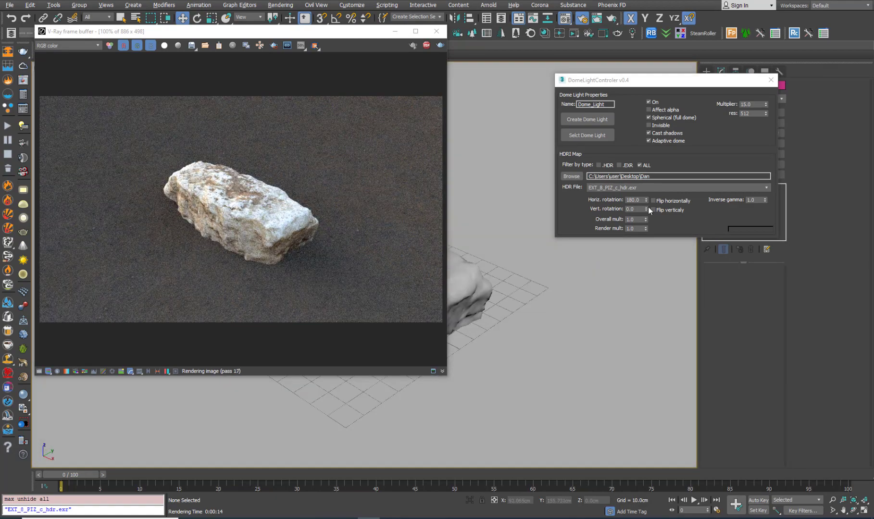
# - Set the HDRI horizontal rotation to 10 degrees
pyautogui.doubleClick(633, 200)
pyautogui.write('10')
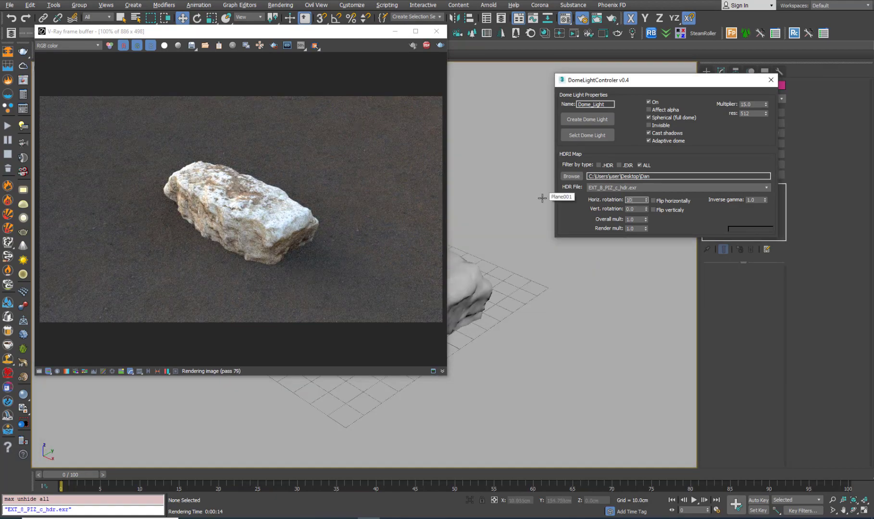
pyautogui.press('Return')
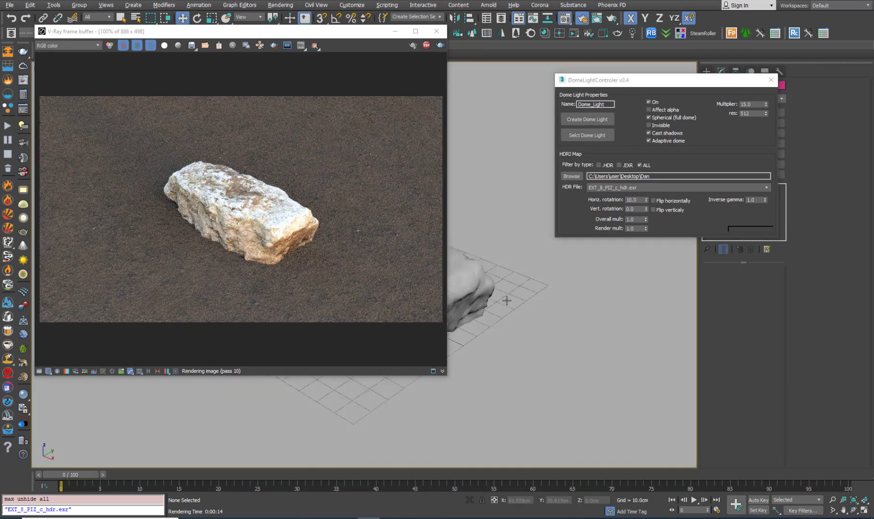
pyautogui.moveTo(521, 248)
pyautogui.keyDown('alt'); pyautogui.mouseDown(button='middle')
pyautogui.moveTo(527, 292)
pyautogui.moveTo(562, 285)
pyautogui.mouseUp(button='middle'); pyautogui.keyUp('alt')
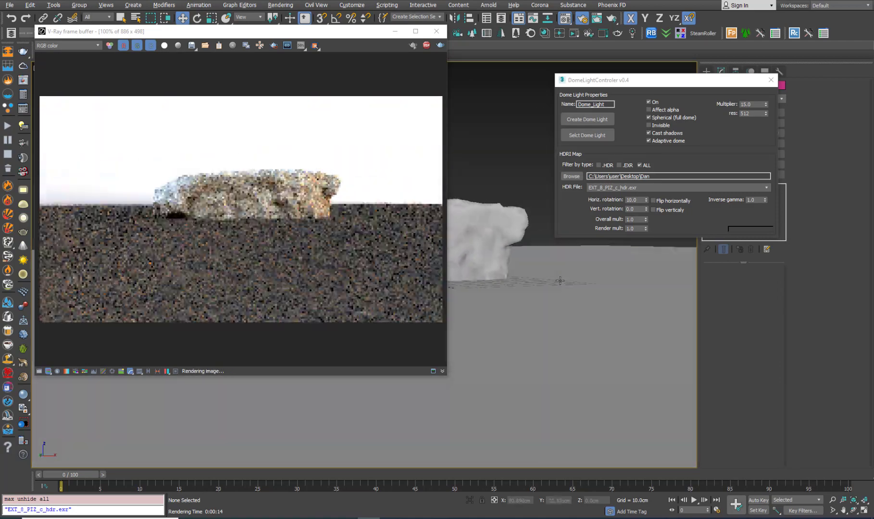
pyautogui.keyDown('alt'); pyautogui.moveTo(562, 285); pyautogui.dragTo(566, 302, button='middle'); pyautogui.keyUp('alt')
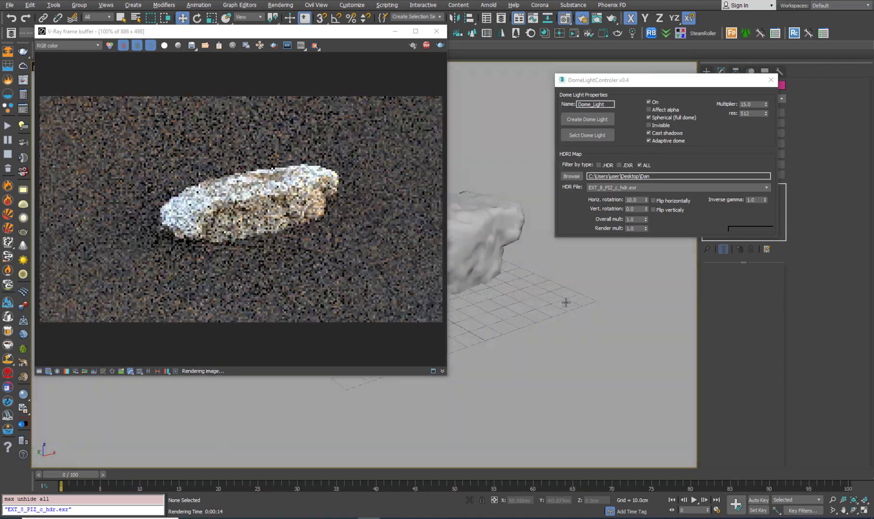